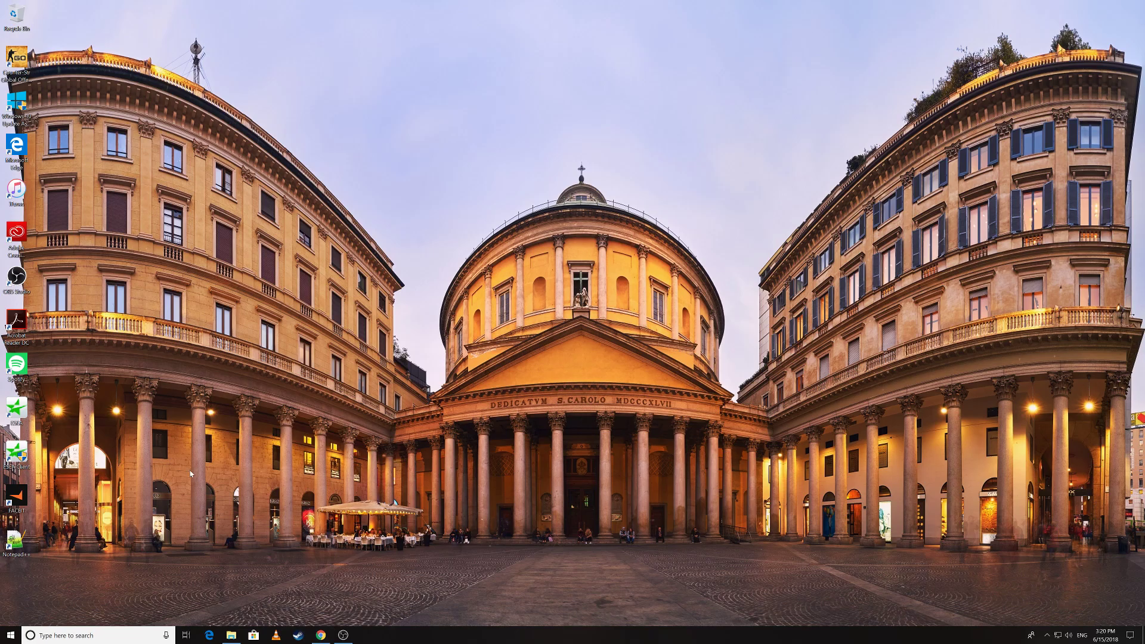
Start Steam from the taskbar so it updates and reaches its login window.
left_click(298, 635)
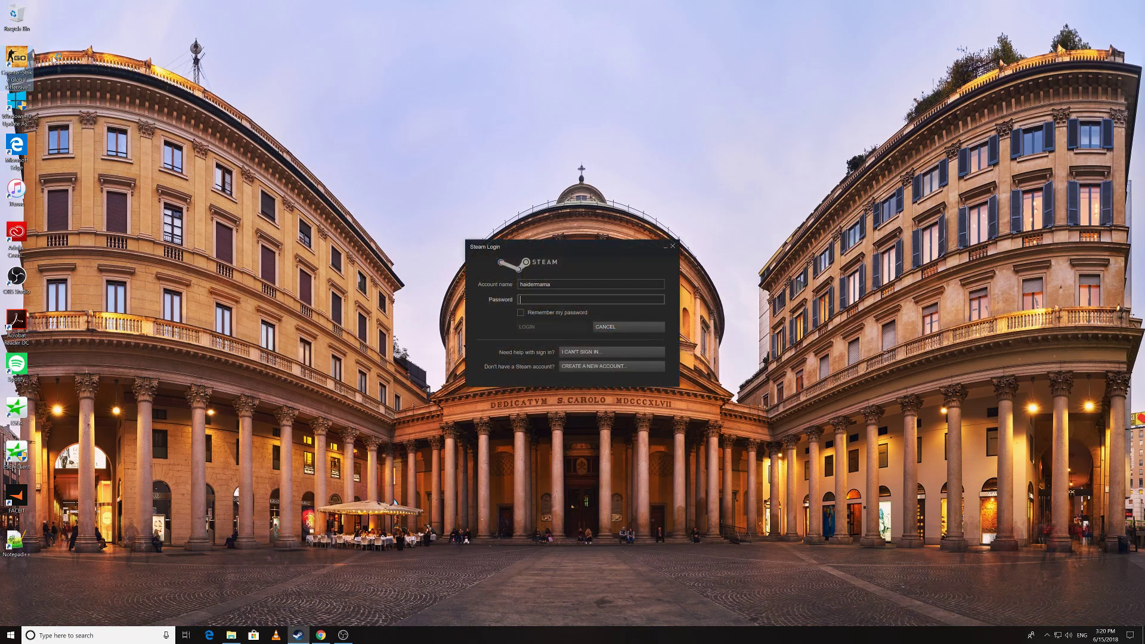
Move the CS:GO shortcut to the middle of the desktop and bring the Steam login window forward.
left_click_drag(16, 59, 447, 134)
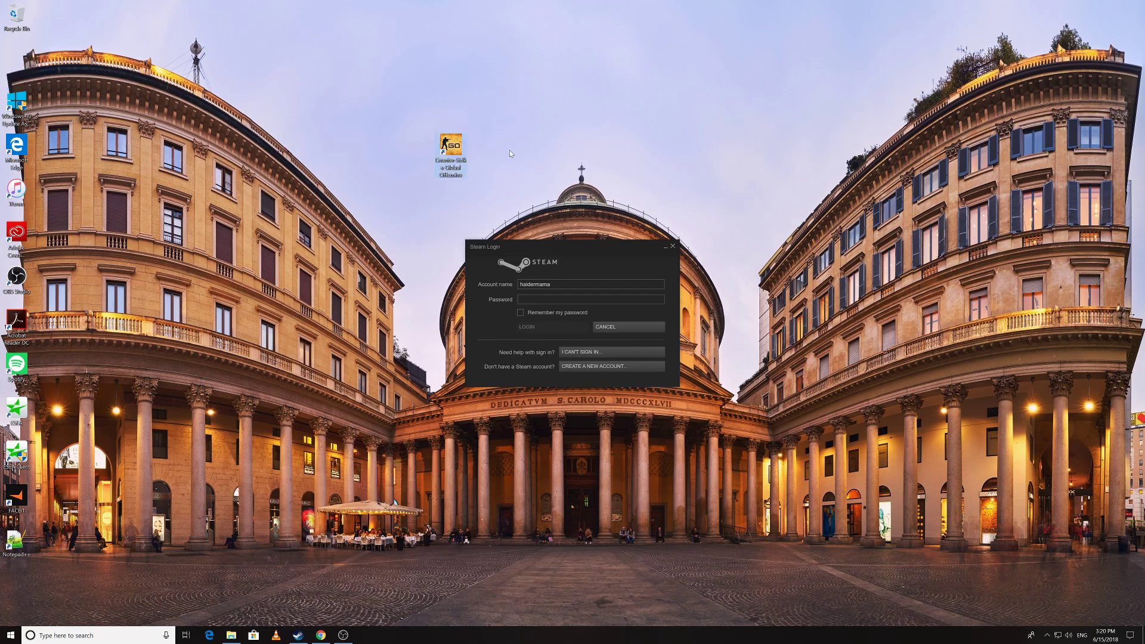
left_click(590, 300)
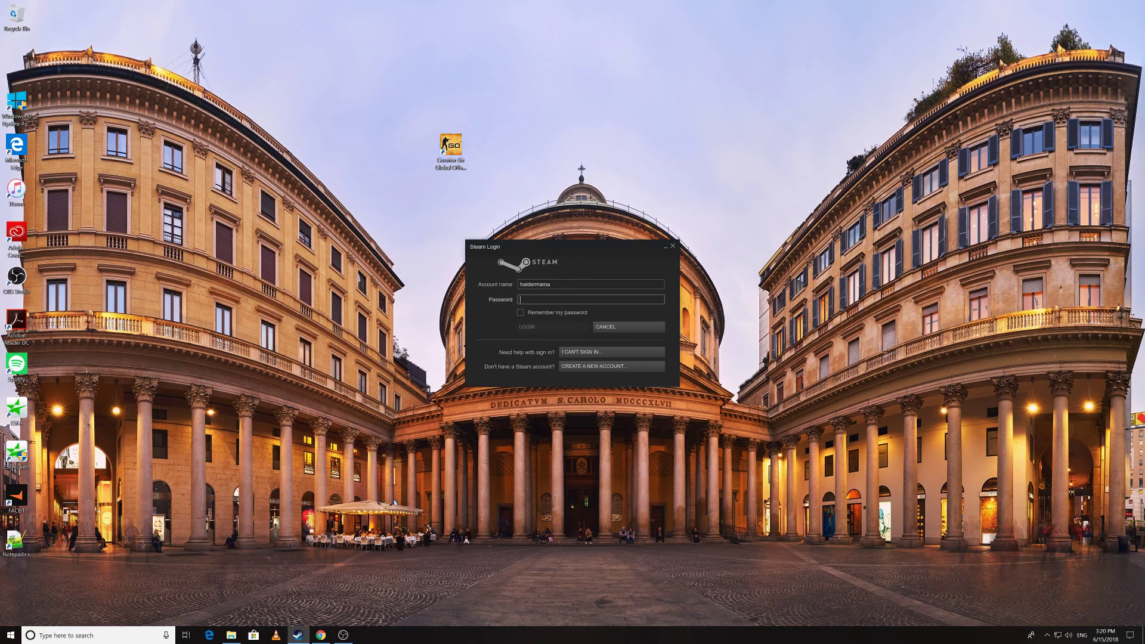
left_click(454, 157)
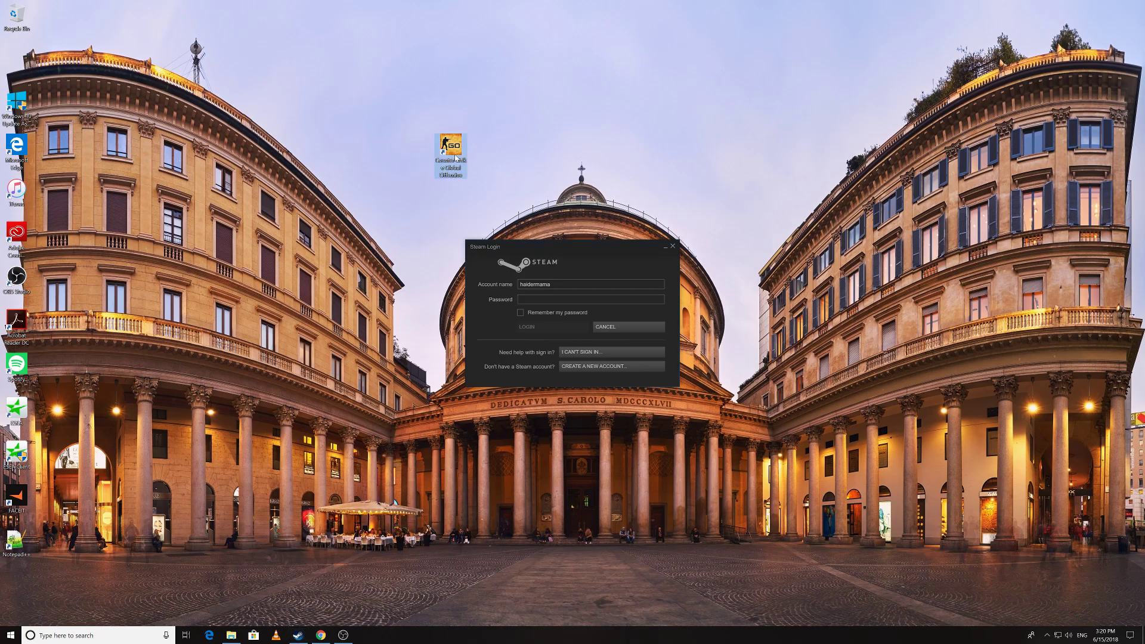
left_click(505, 247)
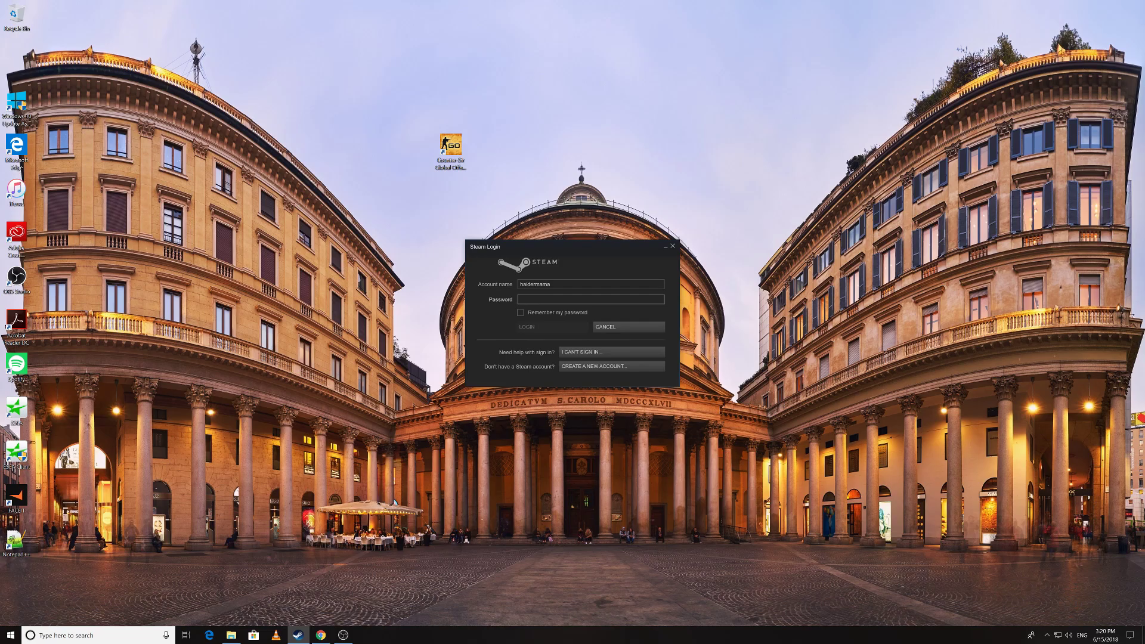
Open the speaker's Sounds option, then refocus the Steam login window and dismiss its menu.
right_click(1067, 634)
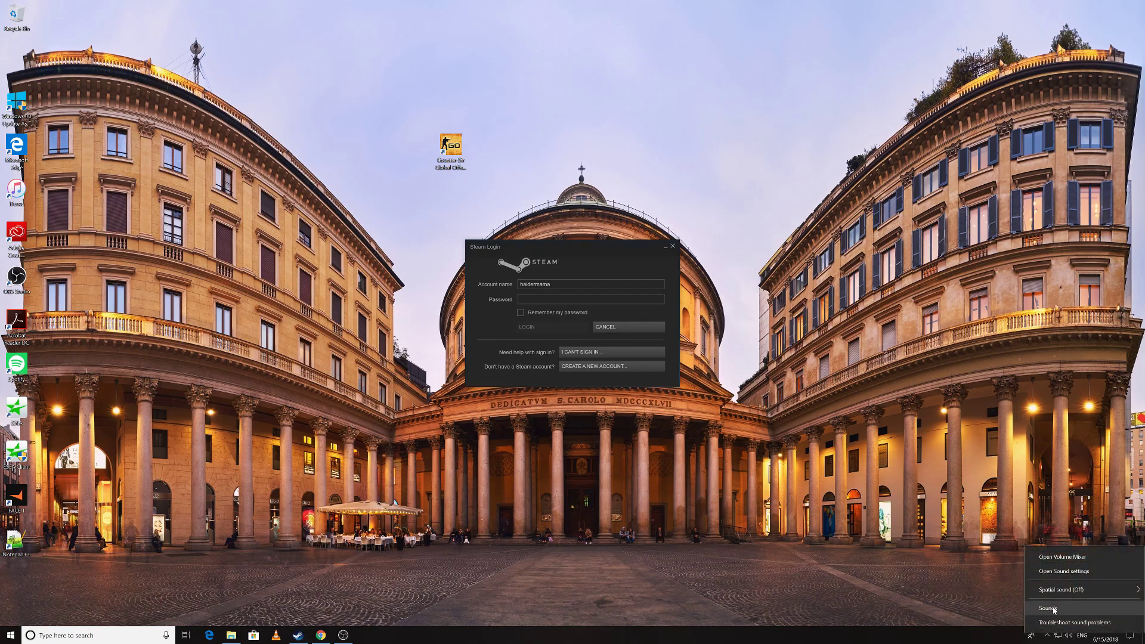
left_click(1054, 608)
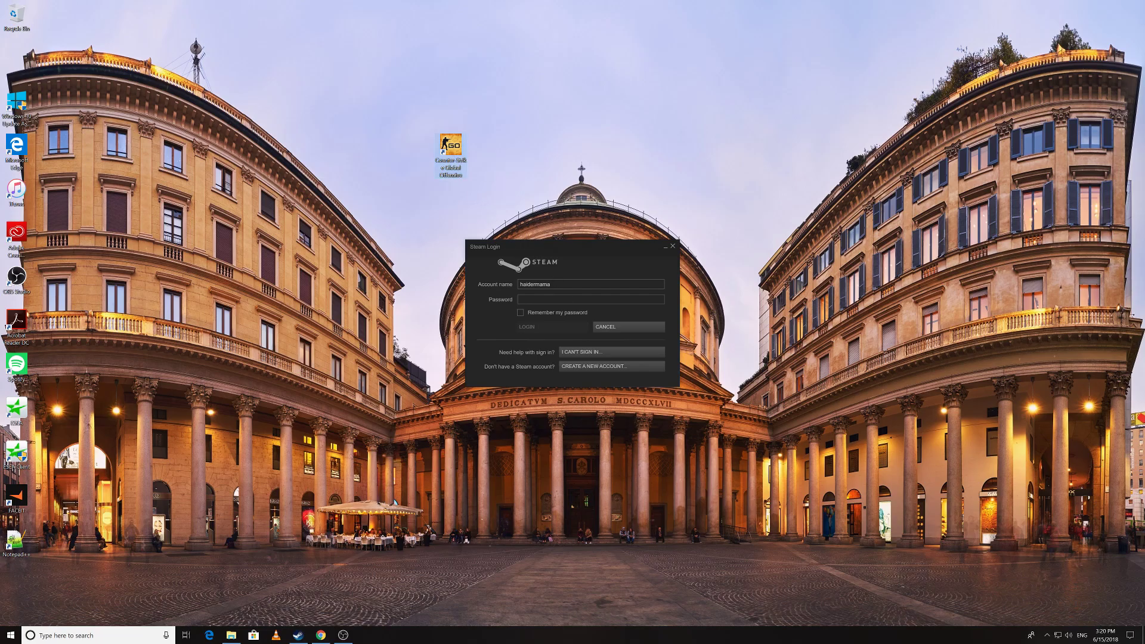
left_click(590, 300)
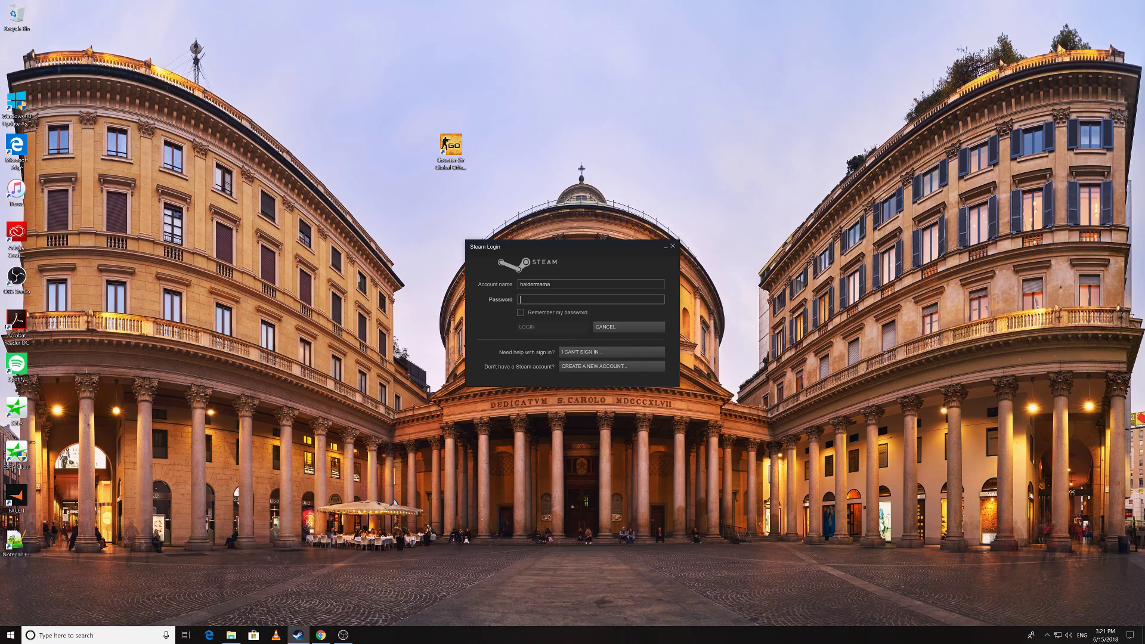
right_click(534, 237)
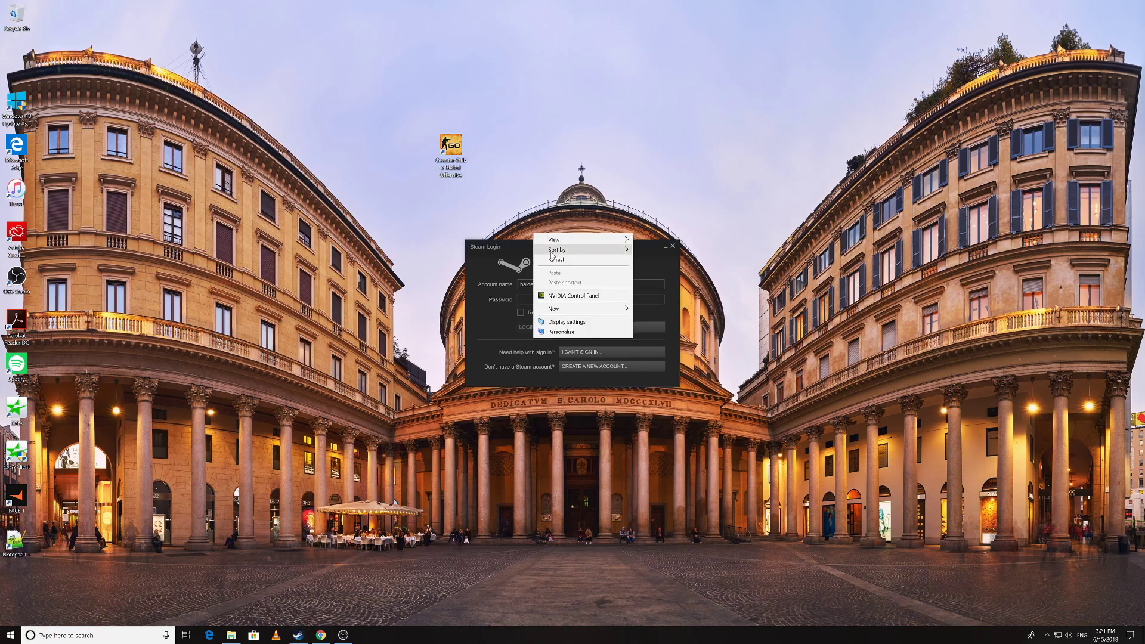
left_click(559, 262)
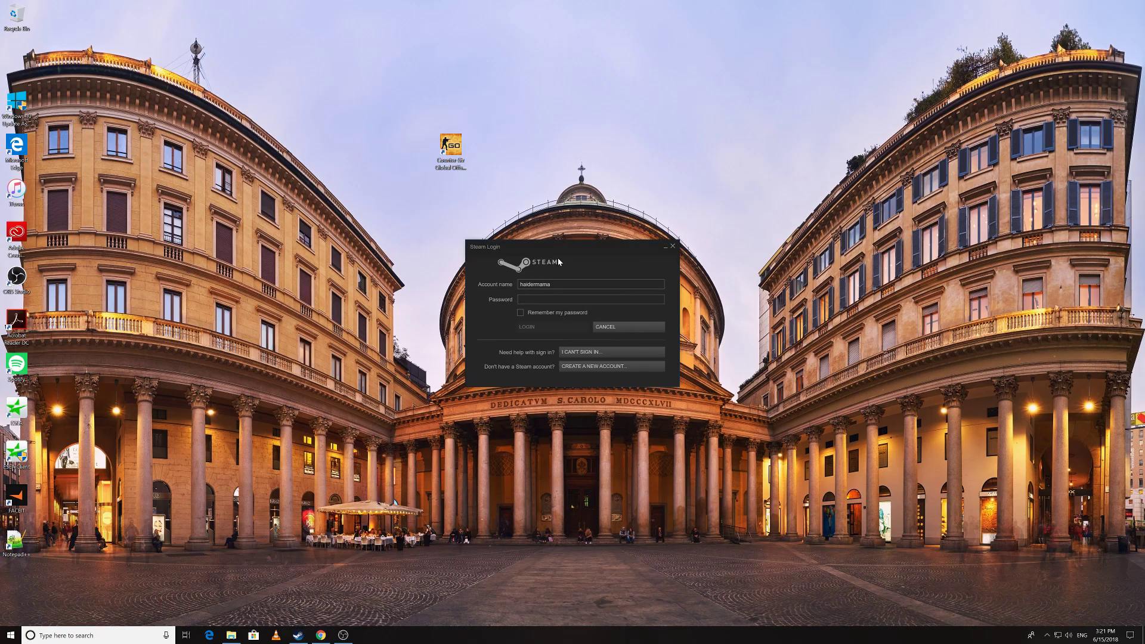
Refresh the desktop and reopen the speaker's sound options menu.
right_click(427, 279)
left_click(453, 309)
right_click(1069, 640)
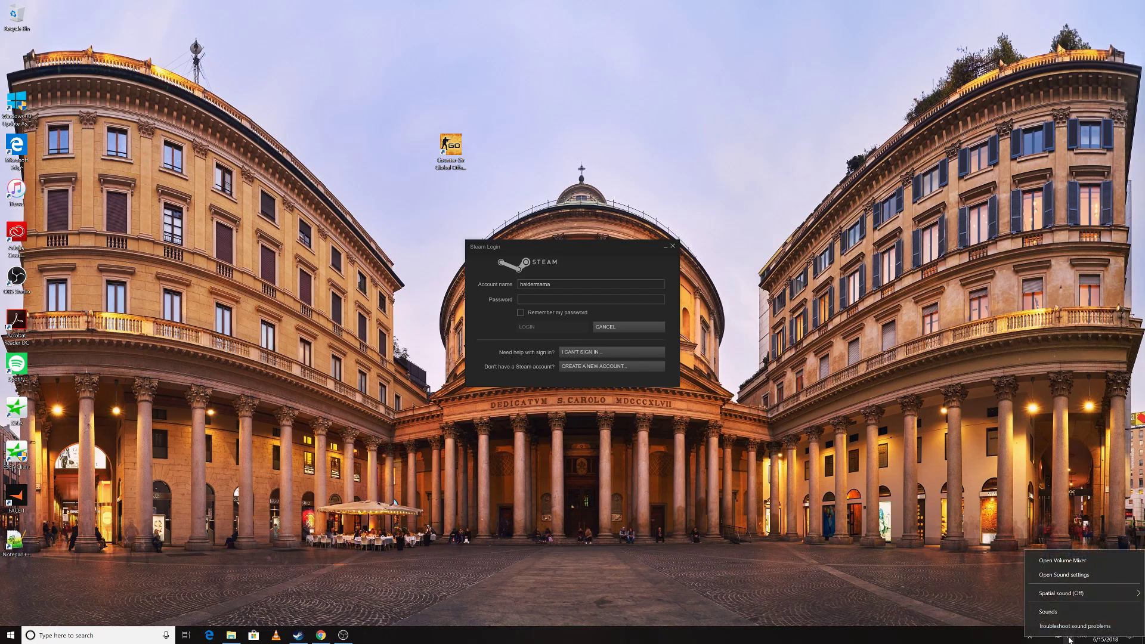
Open the Sound dialog from the tray menu and switch to its Communications tab.
left_click(1048, 612)
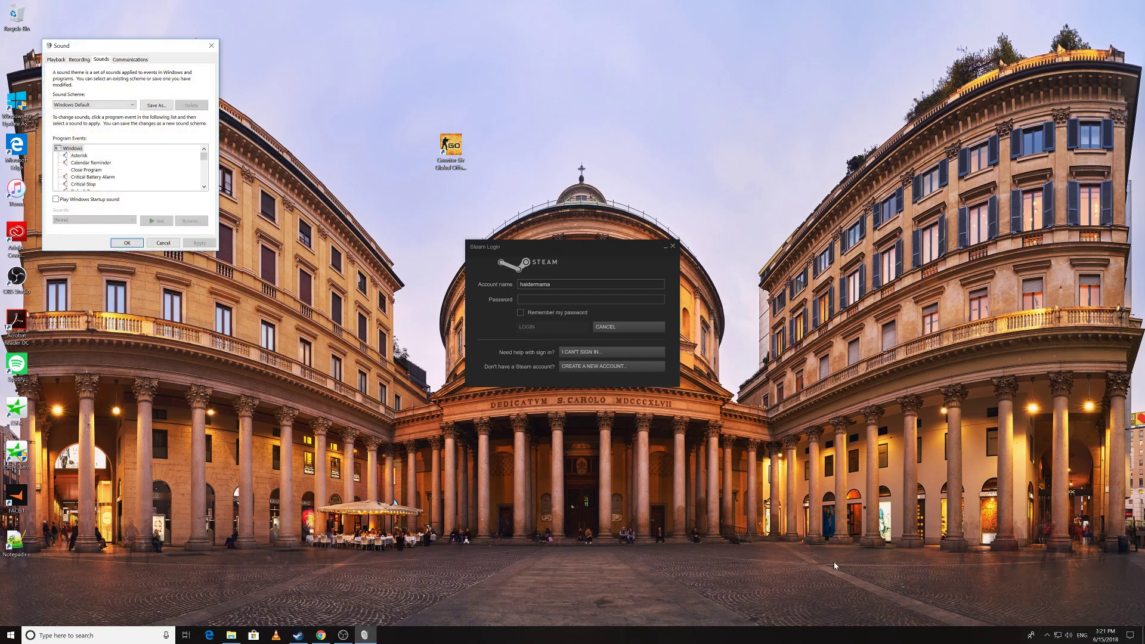
right_click(1057, 636)
key("Escape")
left_click(128, 60)
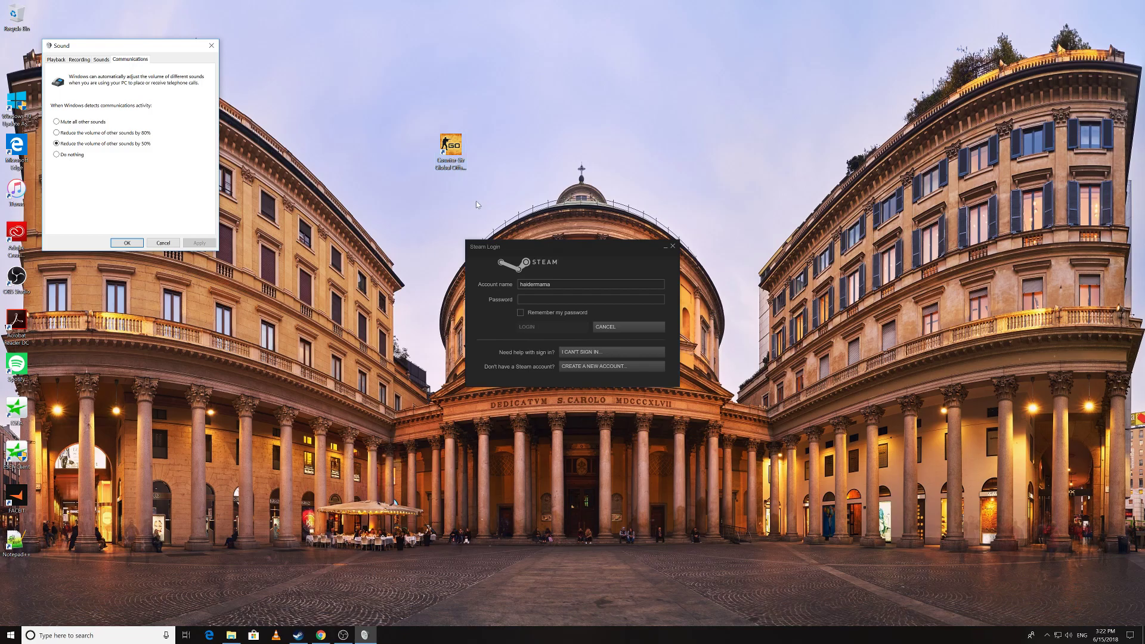
Refocus the Steam login, then toggle the communications activity option between 80% and 50% reduction.
left_click(504, 245)
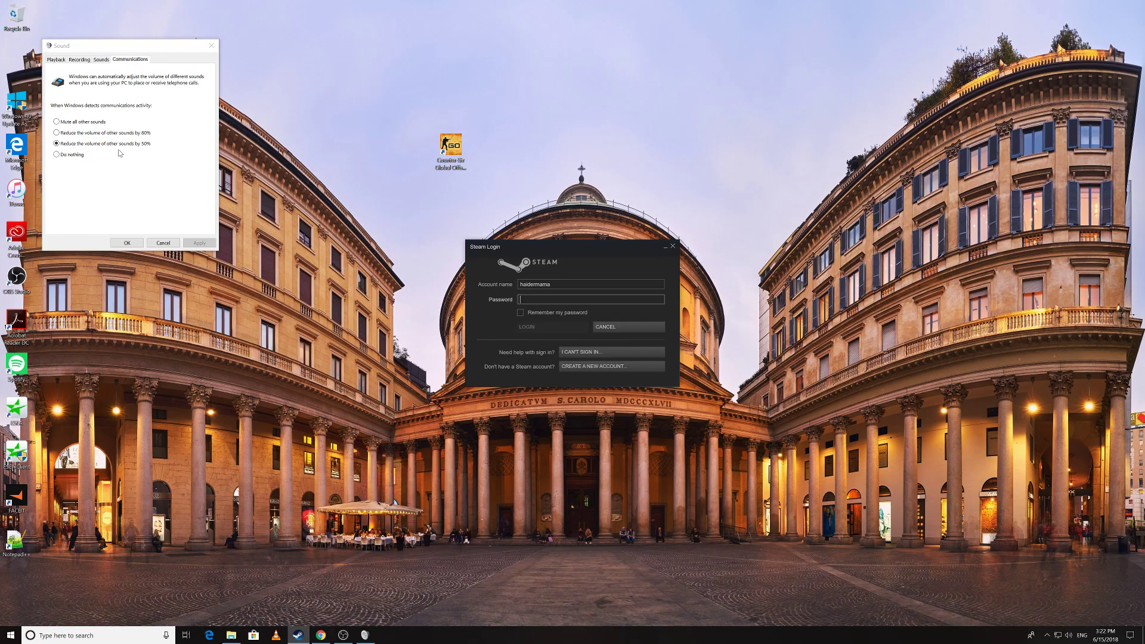
left_click(75, 132)
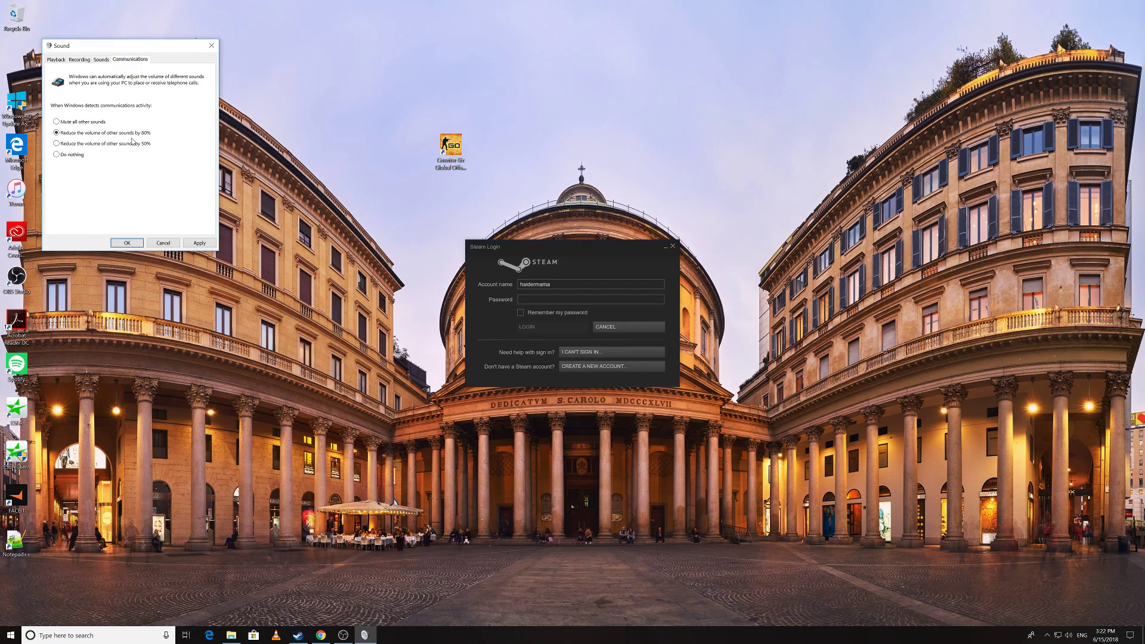
left_click(95, 144)
Apply and confirm the new communications setting, then refresh the desktop four times.
left_click(196, 243)
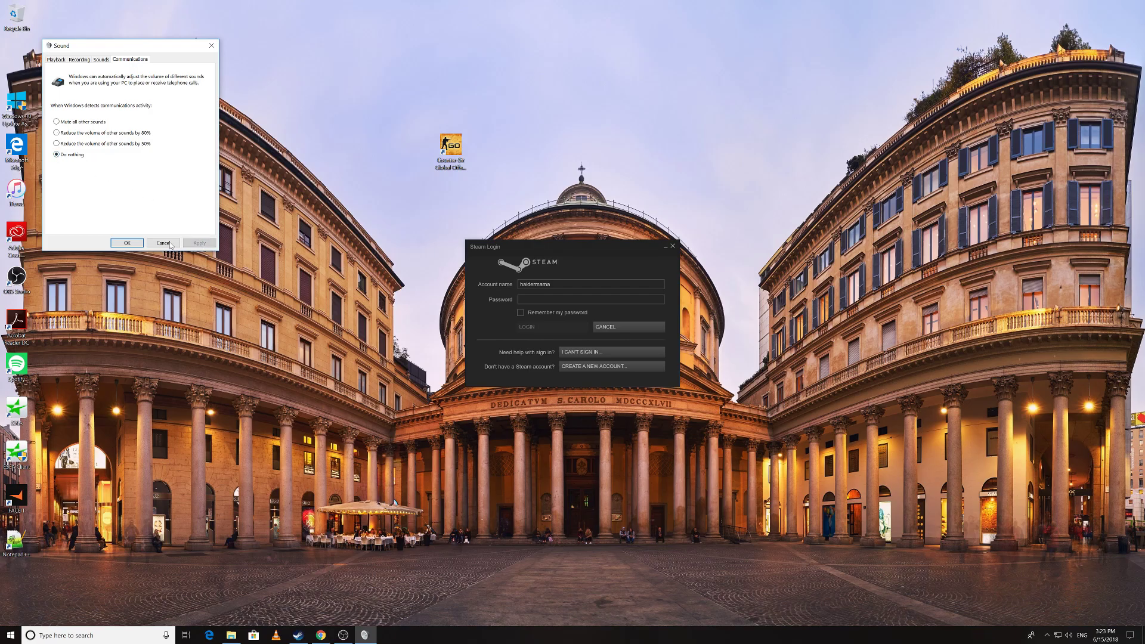
left_click(120, 244)
right_click(311, 244)
left_click(331, 270)
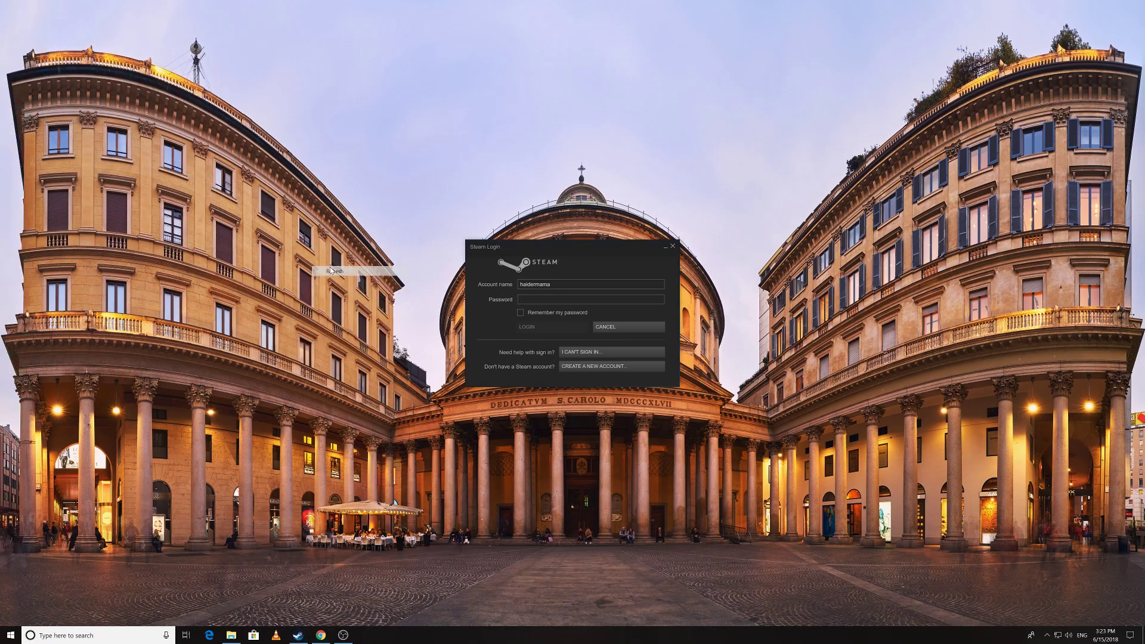
right_click(329, 266)
left_click(351, 292)
right_click(353, 292)
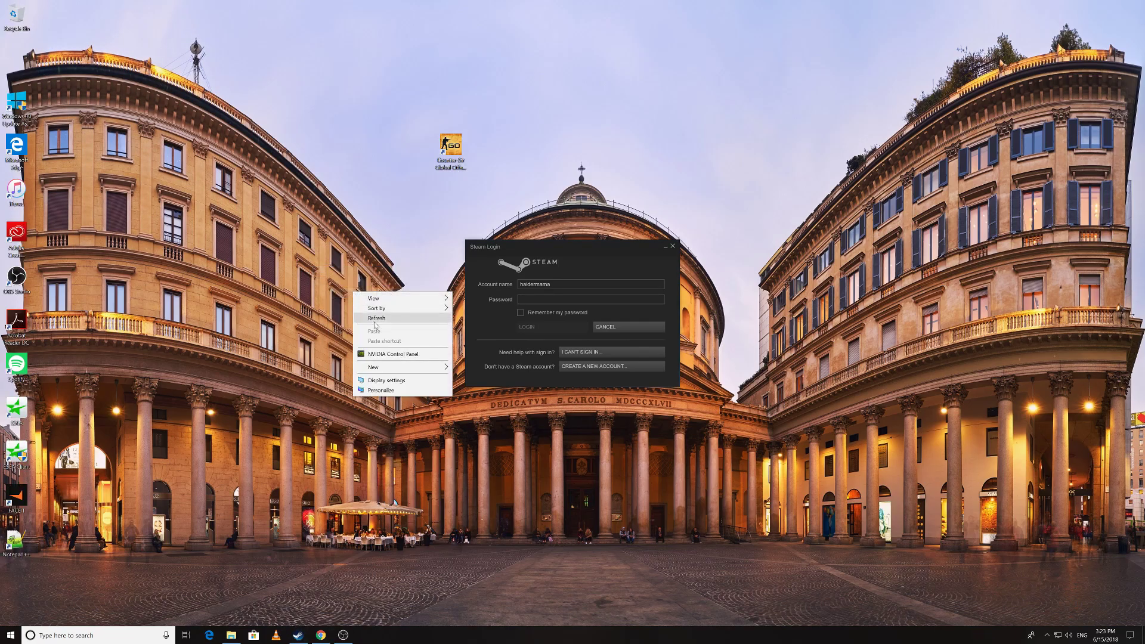
left_click(375, 318)
right_click(375, 321)
left_click(385, 348)
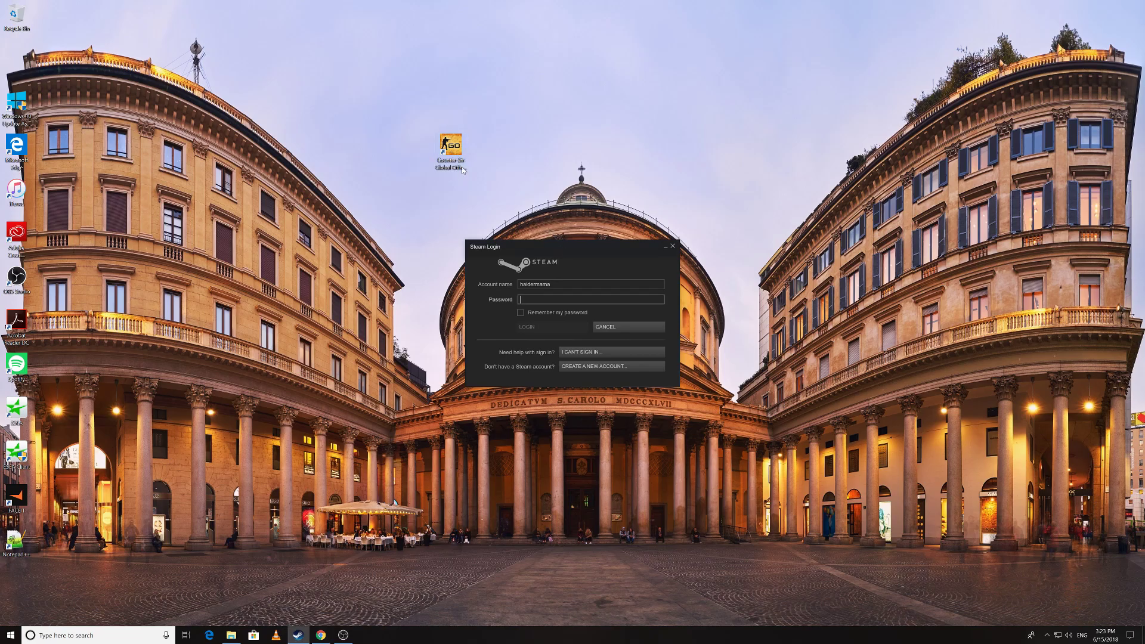
Move the CS:GO shortcut back to the left icon column and refresh the desktop.
left_click_drag(451, 154, 263, 112)
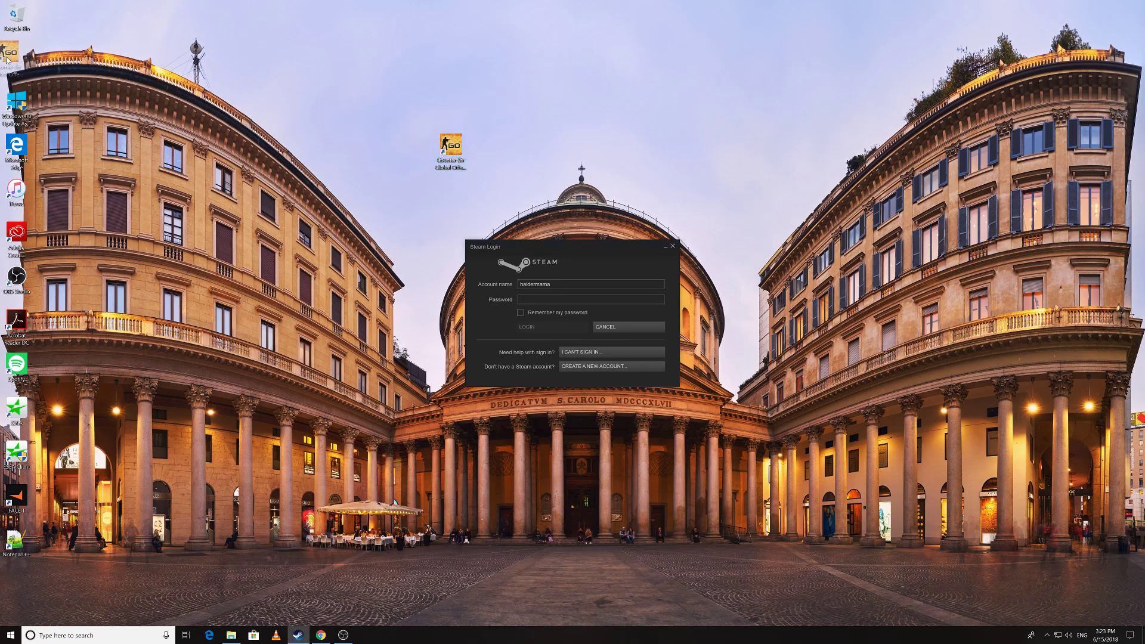
right_click(295, 110)
left_click(325, 136)
right_click(347, 157)
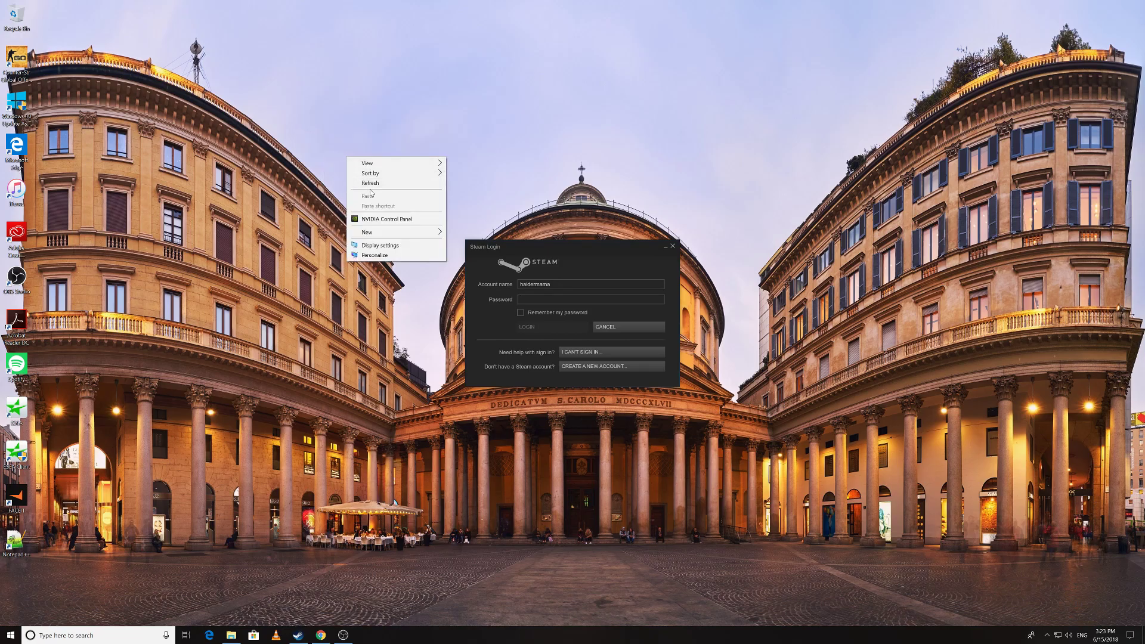
left_click(372, 182)
Refresh the desktop three more times and close the Steam login window.
right_click(371, 179)
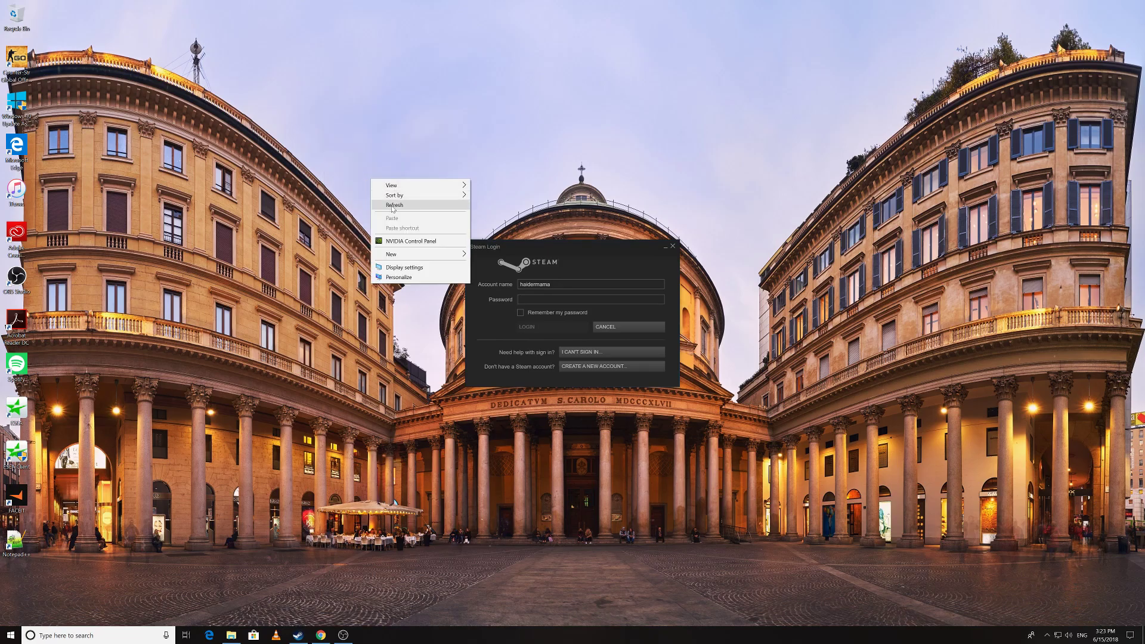
left_click(392, 208)
right_click(386, 204)
left_click(408, 231)
right_click(408, 229)
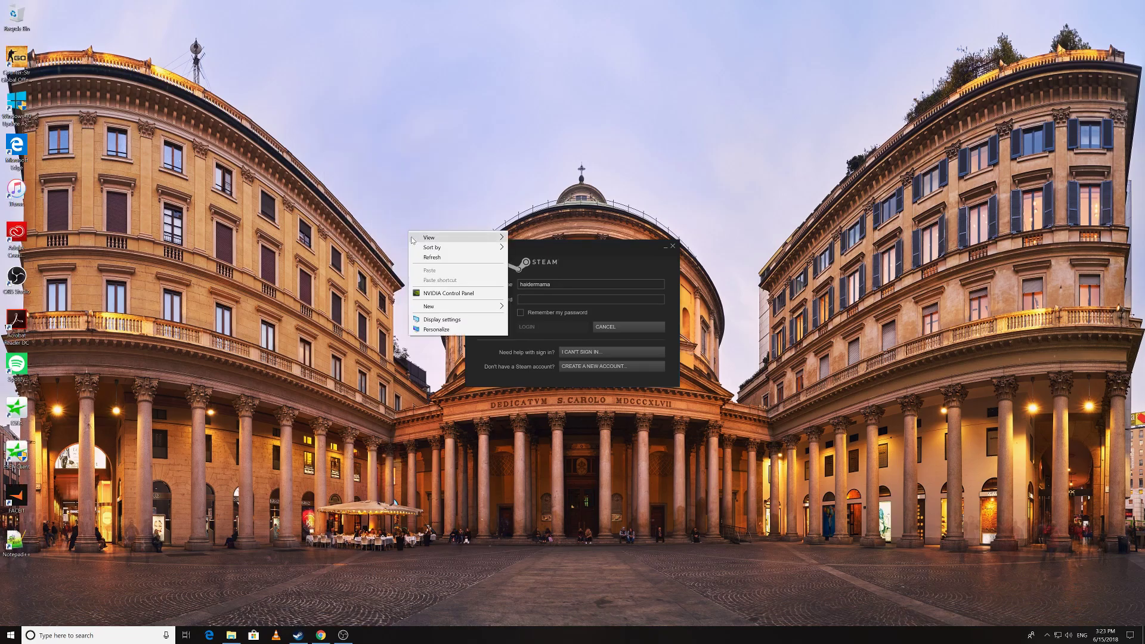
left_click(442, 257)
left_click(672, 247)
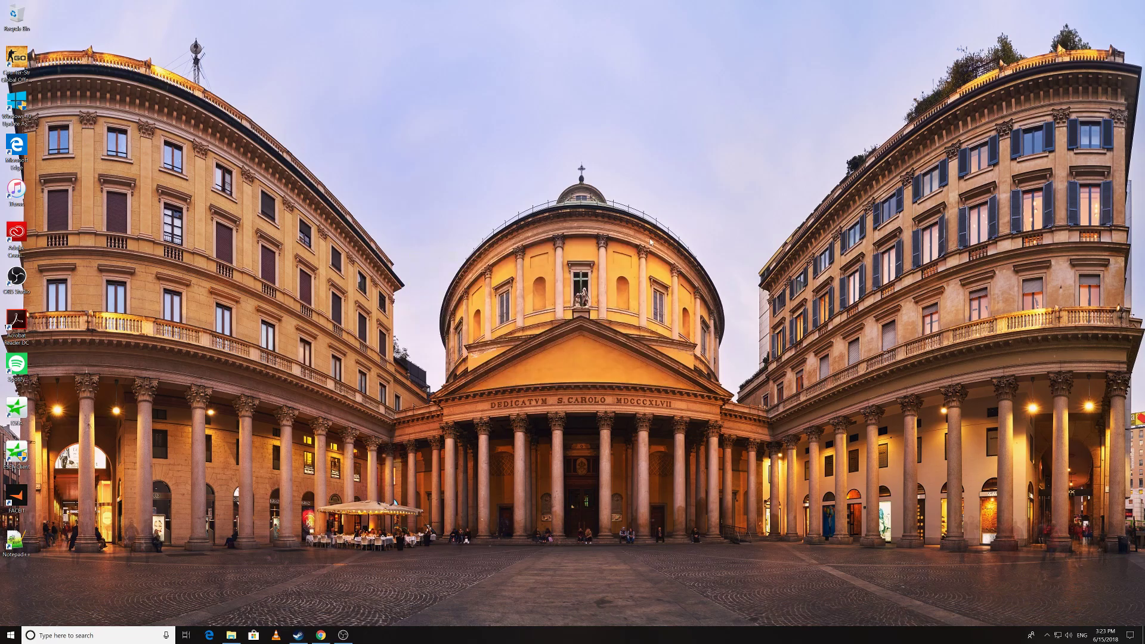